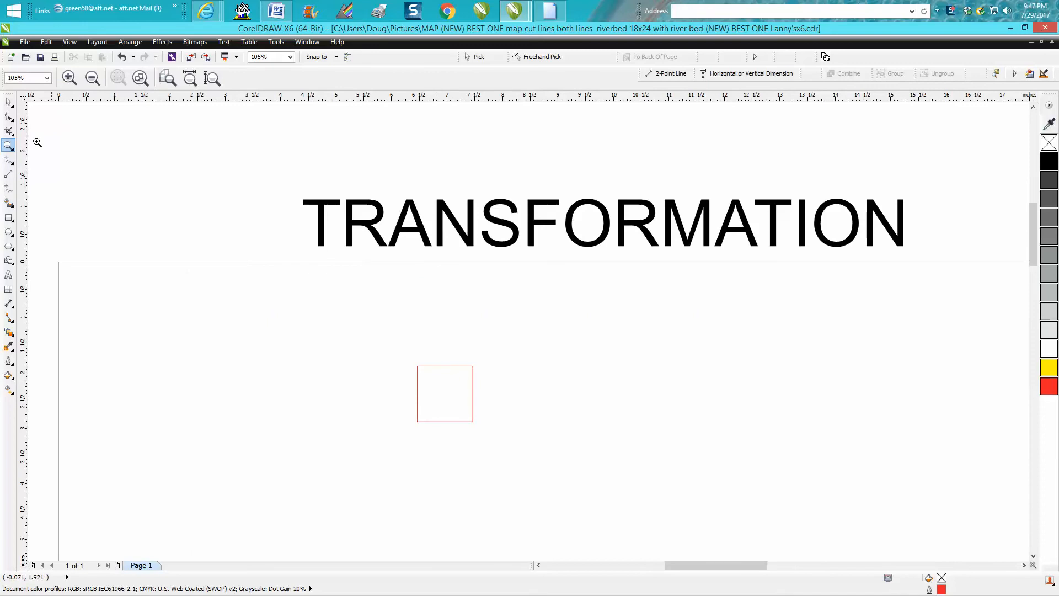
Step: Move the red square so its top-left corner snaps to the page's top-left corner
click(9, 102)
click(446, 366)
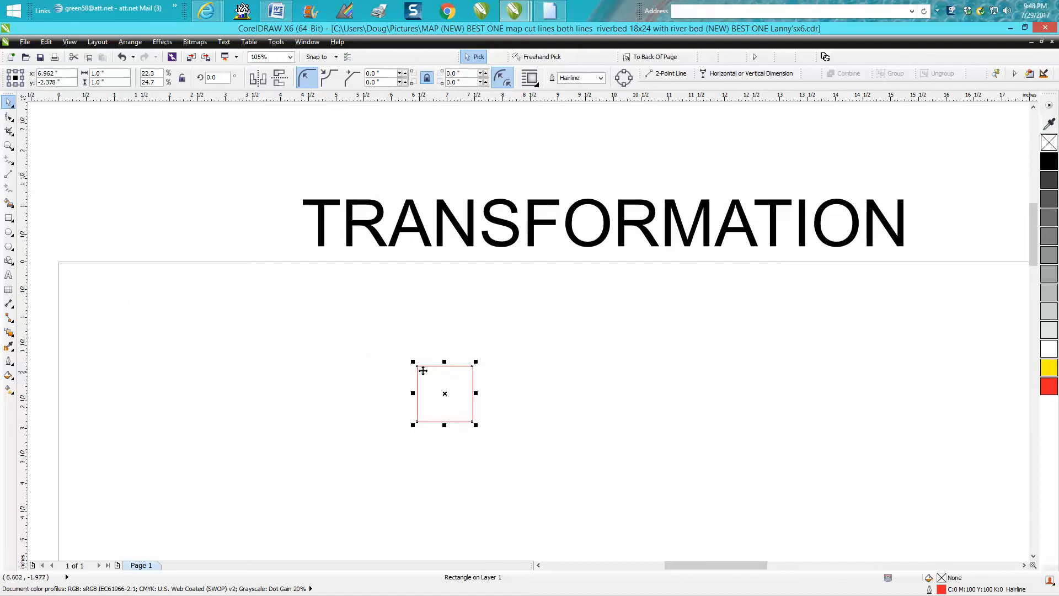
drag(418, 366, 59, 261)
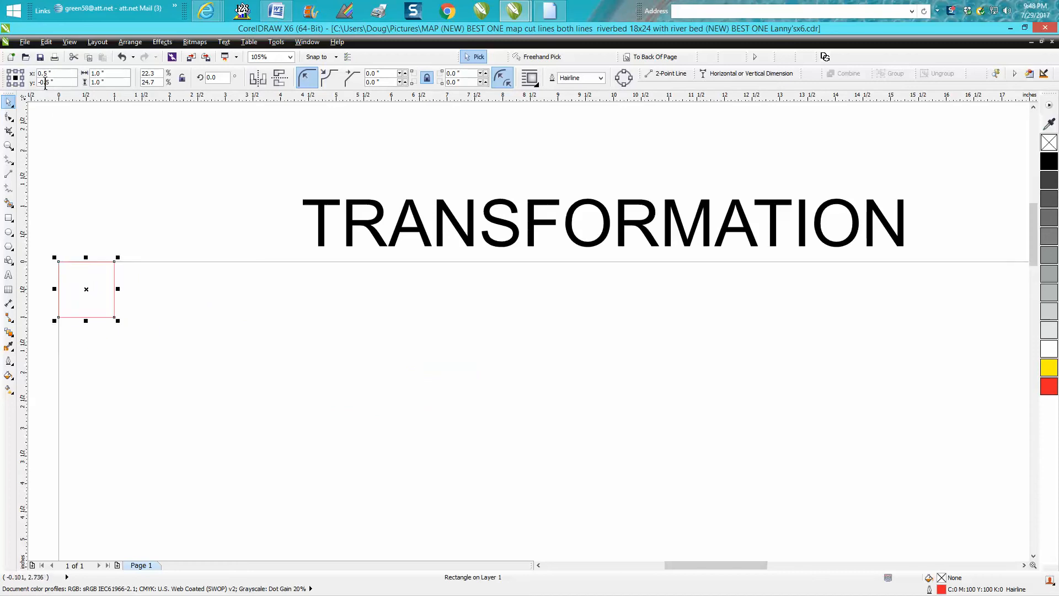
Step: Check the Snap to options and move the square back into the page, to about x 5.37, y -2.33 inches
click(69, 43)
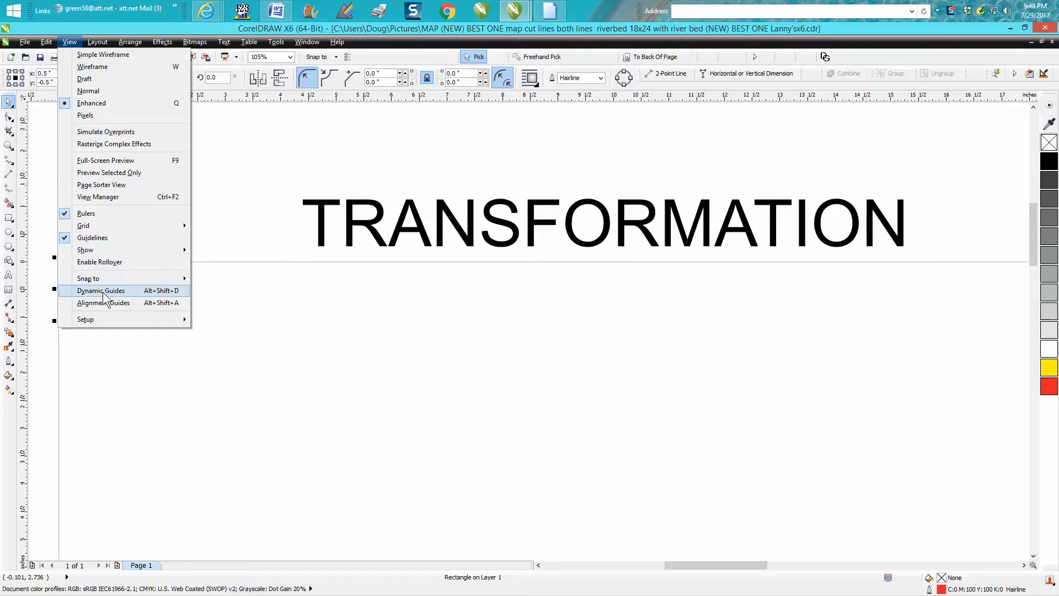
mouse_move(109, 280)
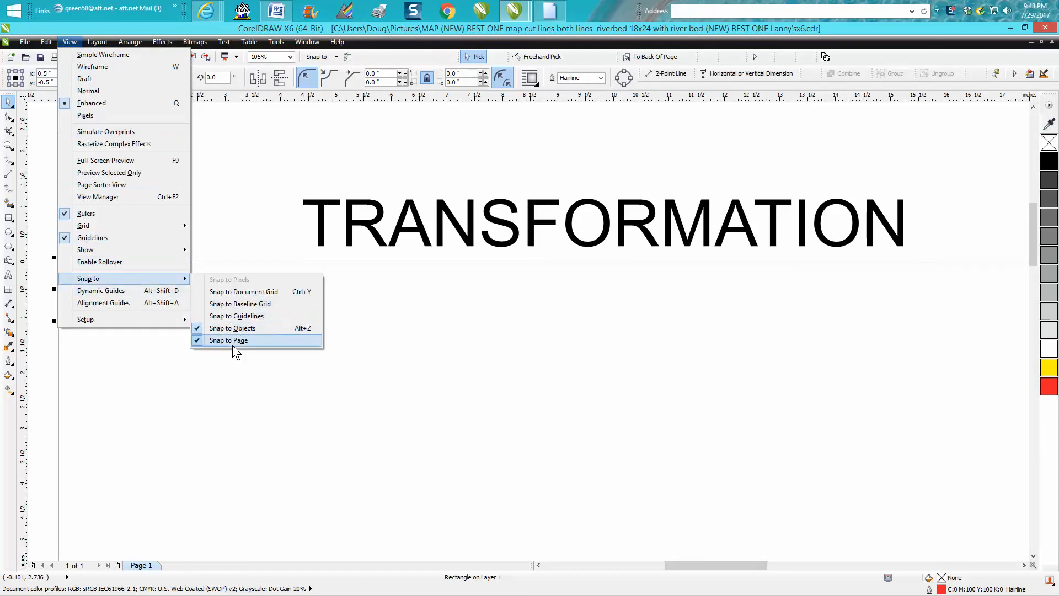
click(225, 316)
drag(87, 286, 358, 388)
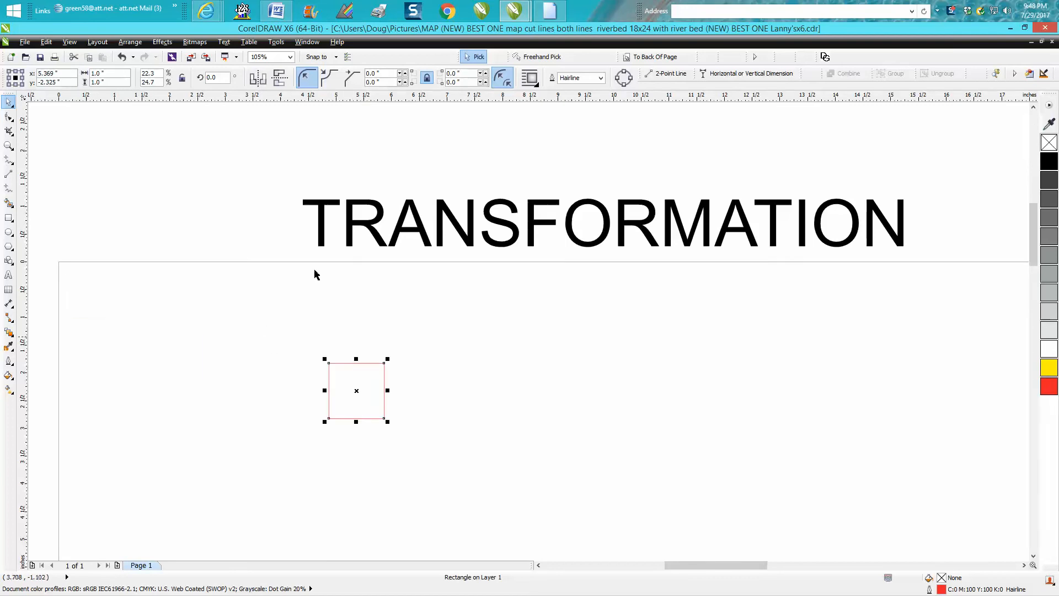
Step: Open the Position transformation settings for the selected square
click(130, 42)
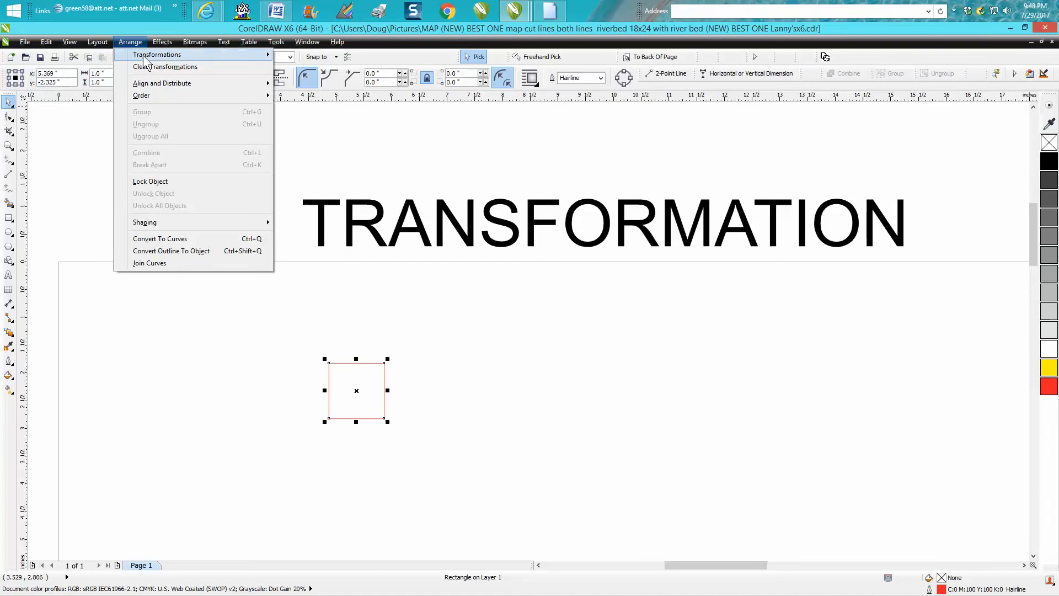
click(162, 42)
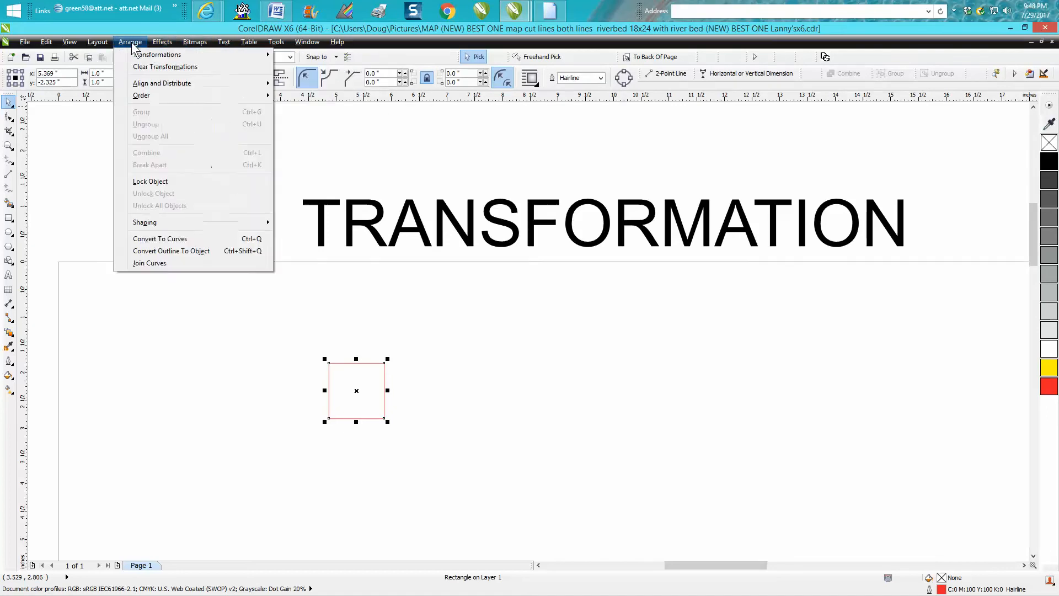
mouse_move(130, 42)
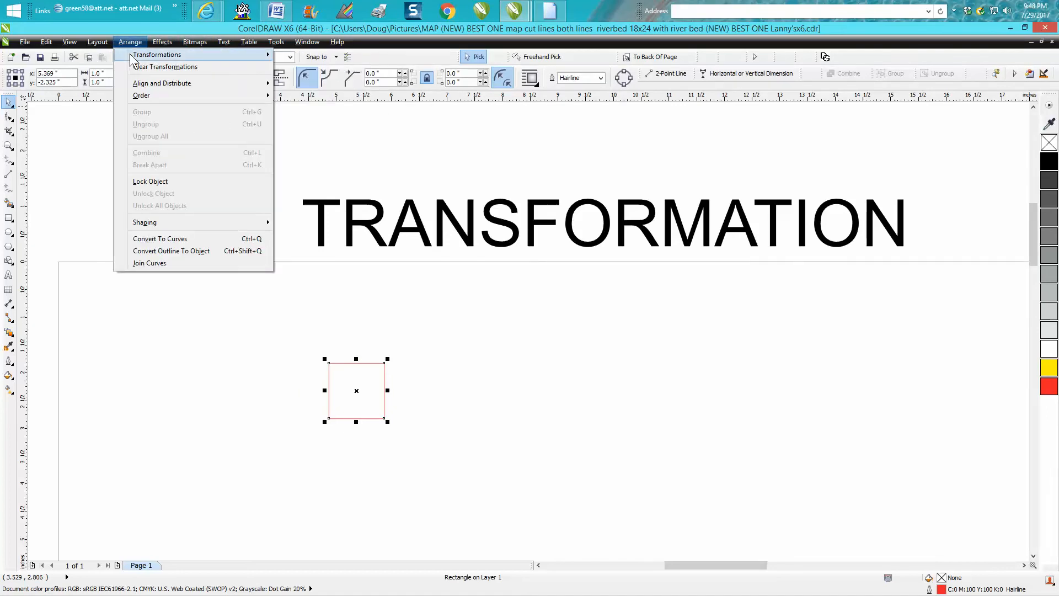
mouse_move(160, 54)
click(299, 58)
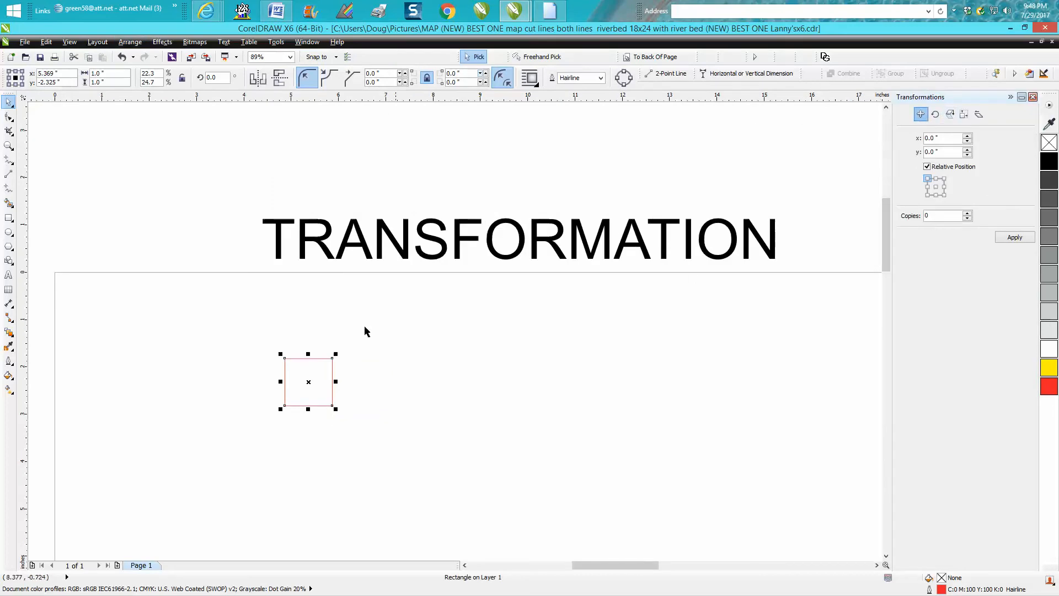
Step: Try to move the square to x 0 with Relative Position switched on
drag(940, 139, 907, 141)
text(0)
click(1004, 237)
Step: Set the ruler origin at the page's top-left corner and move the square to about x 5.55, y -2.35 inches
drag(23, 97, 55, 272)
click(8, 145)
drag(260, 325, 447, 438)
click(8, 102)
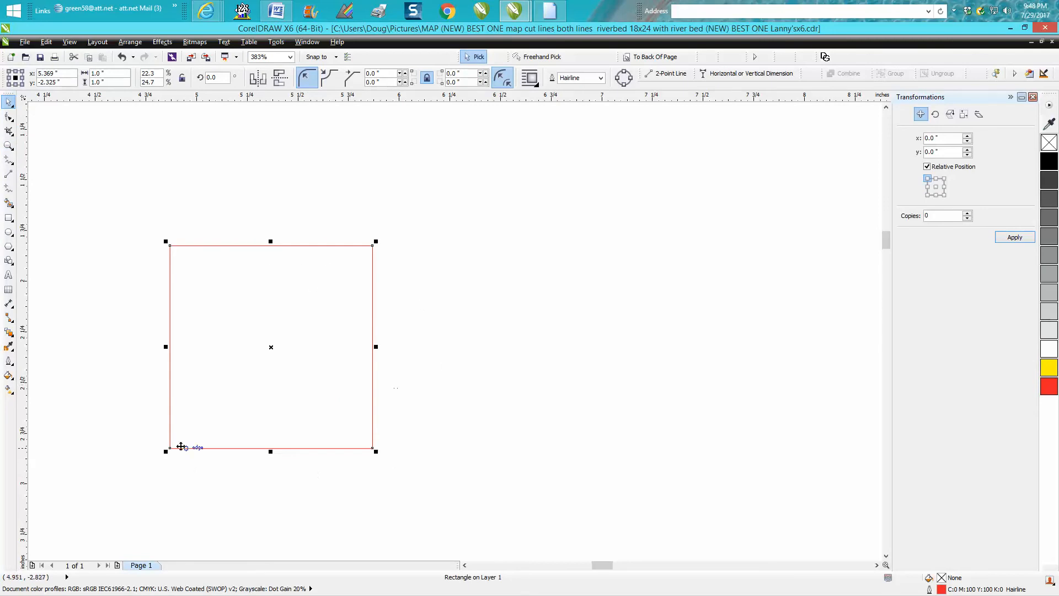
drag(270, 348, 309, 352)
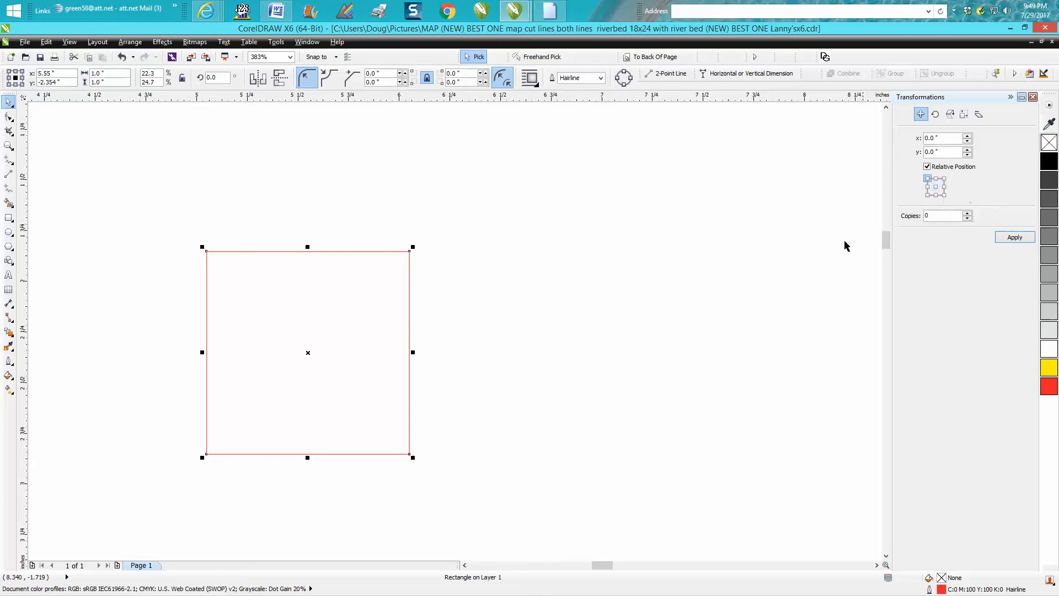
Step: Turn off Relative Position and place the square's top-left corner at x 0, y 0
click(927, 166)
scroll(823, 230, down, 1)
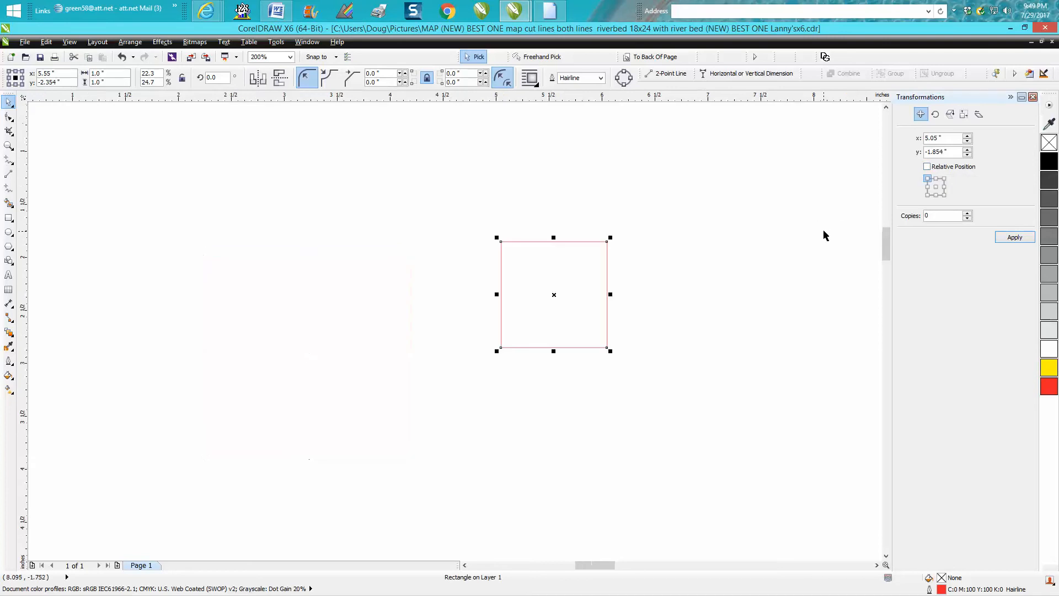
click(927, 167)
scroll(553, 297, down, 1)
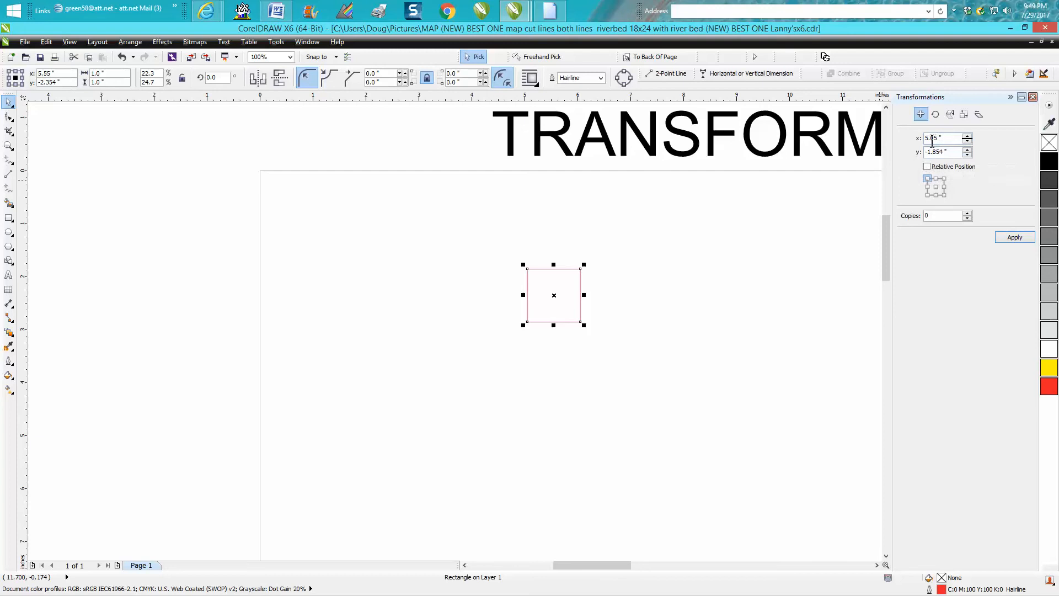
drag(942, 142, 913, 157)
text(0.)
text(0)
key(Return)
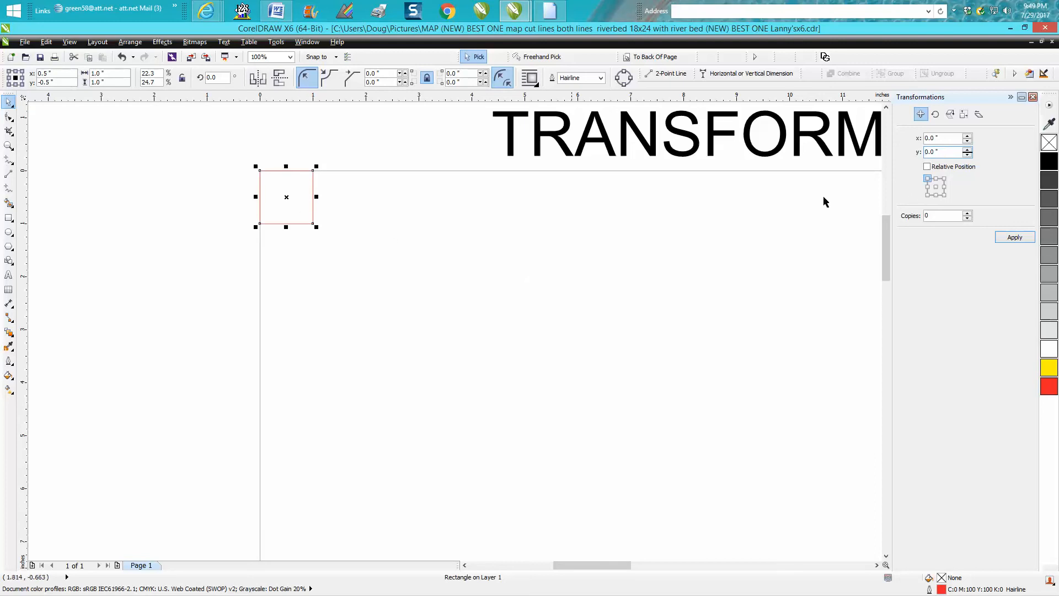
Step: Switch the reference point to the square's center and place it at x 0, y 0
click(936, 187)
double_click(938, 137)
text(0)
drag(937, 149, 910, 165)
text(0)
click(1016, 242)
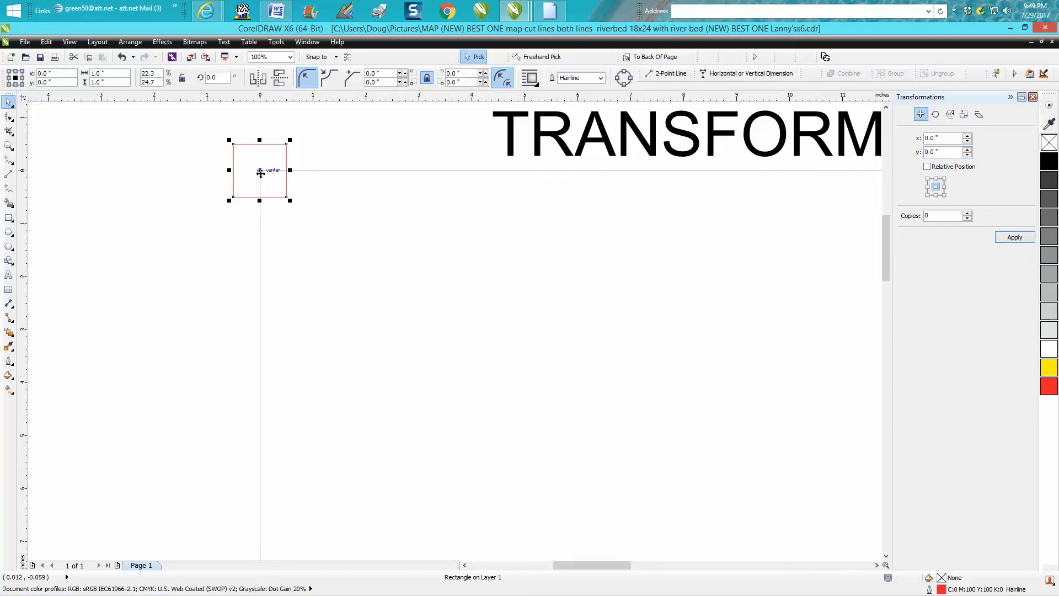
Step: Switch the reference point back to the square's top-left corner and place it at x 0, y 0 again
click(927, 178)
drag(946, 137, 902, 138)
text(0)
key(Tab)
text(0)
click(1014, 238)
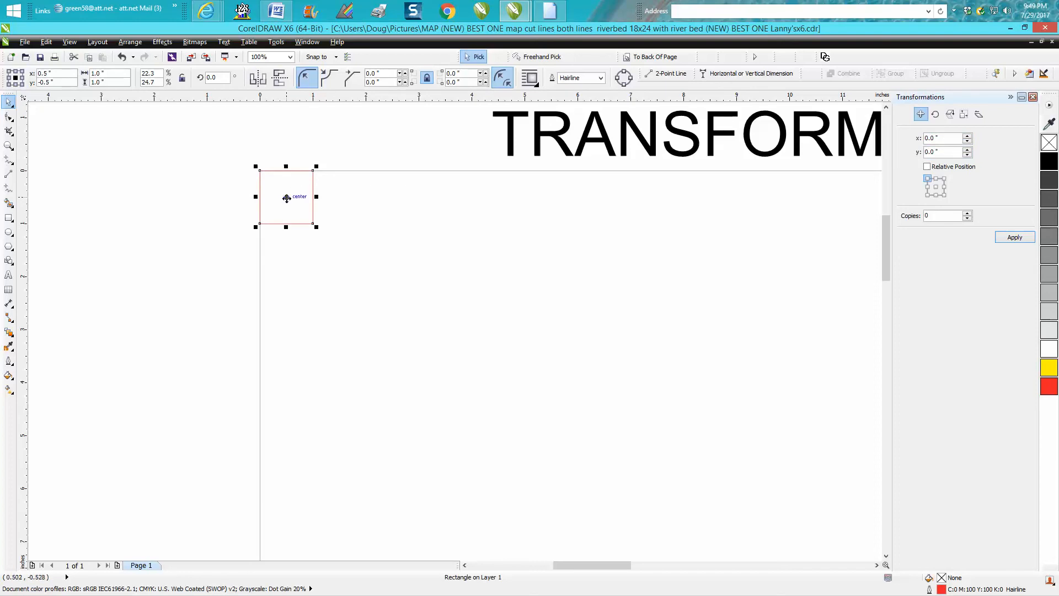
Step: Place the square's top-left corner at x 0.1, y -0.1 inches, inspect the gap to the page edges, and undo the move
click(944, 138)
text(.1)
click(941, 153)
text(-0.1)
click(1014, 237)
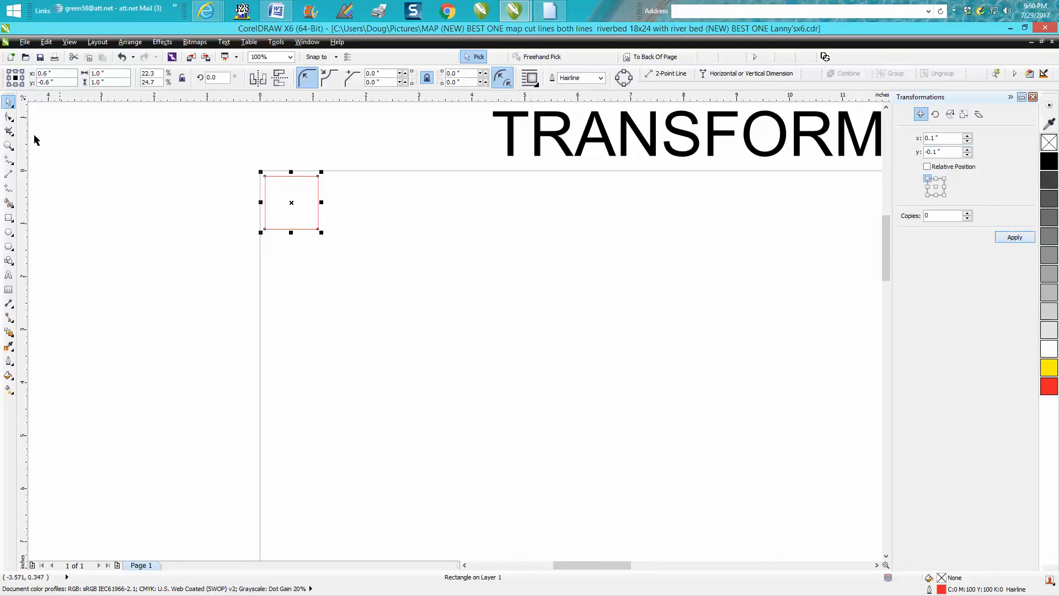
click(8, 145)
drag(256, 149, 418, 284)
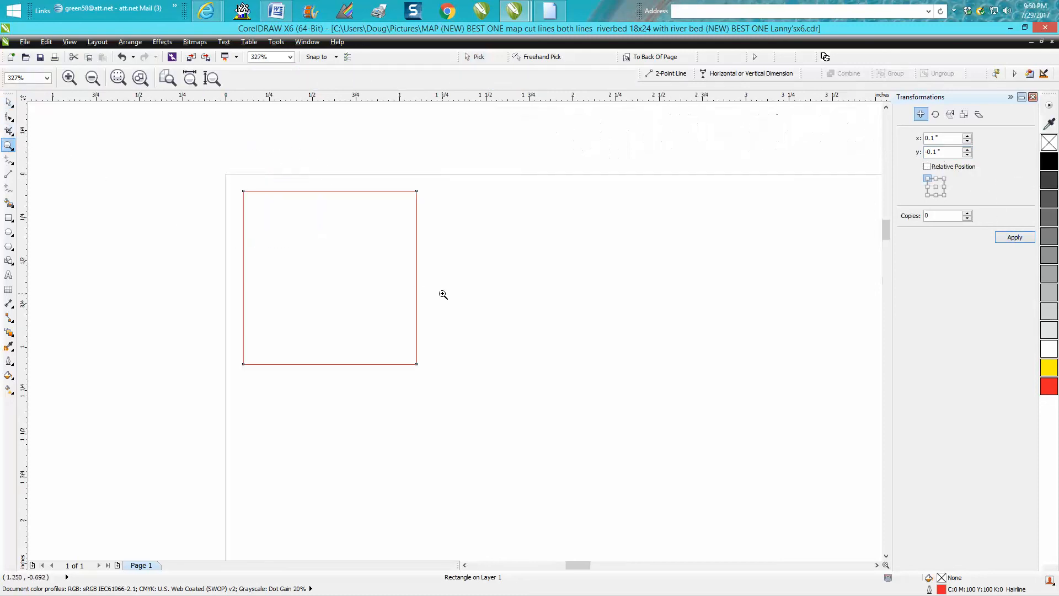
scroll(430, 276, down, 5)
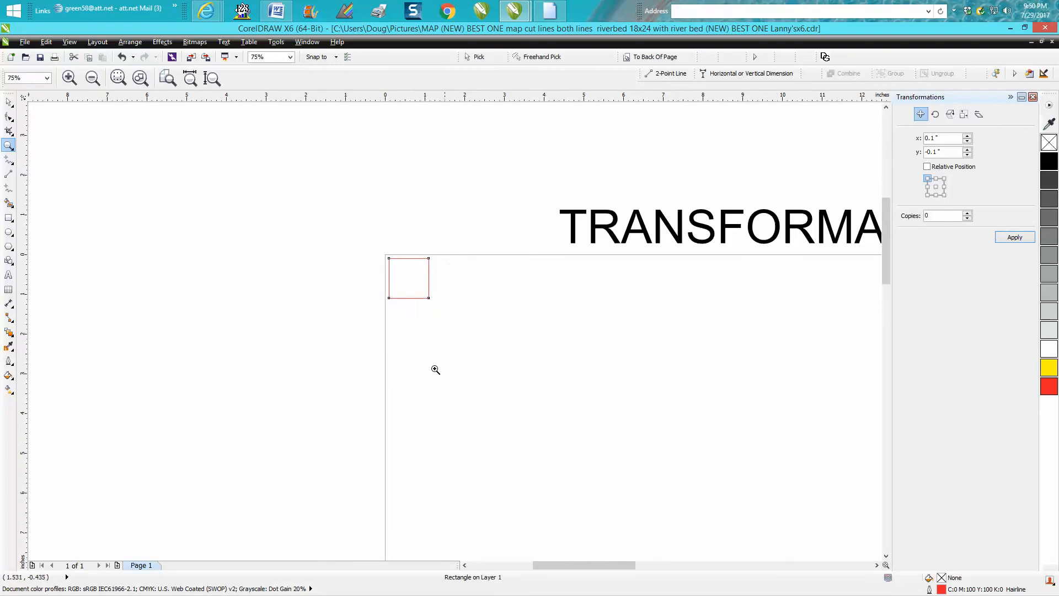
drag(627, 565, 647, 546)
drag(882, 248, 884, 257)
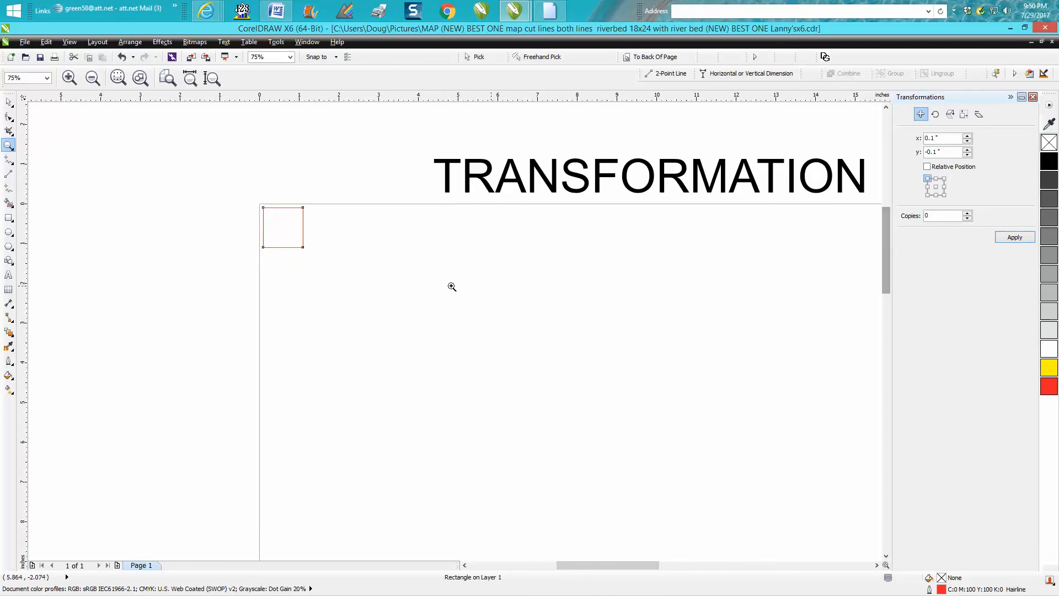
click(122, 58)
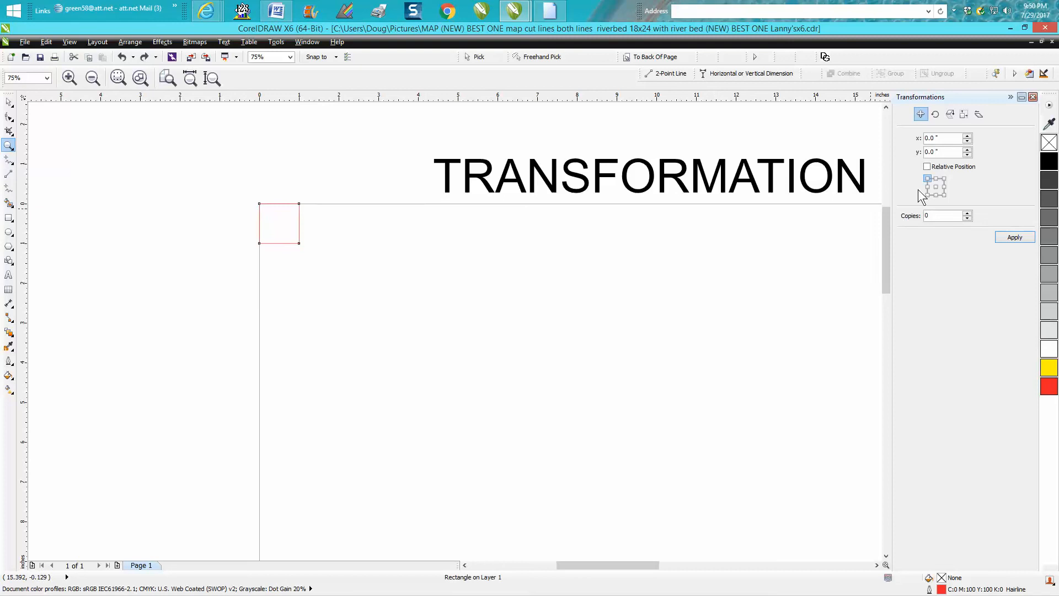
Step: Create a horizontal row from the square with 5 copies spaced 1 inch apart in x
click(942, 137)
text(1)
click(1008, 241)
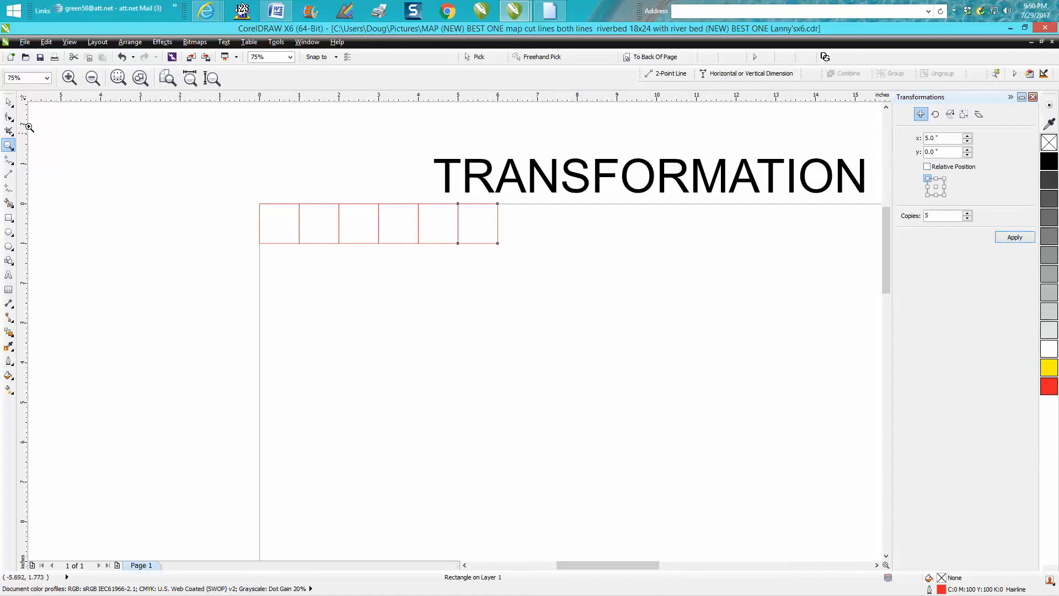
Step: Select the whole row of squares and create 5 copies downward, spaced -1 inch in y
click(9, 102)
drag(195, 145, 538, 281)
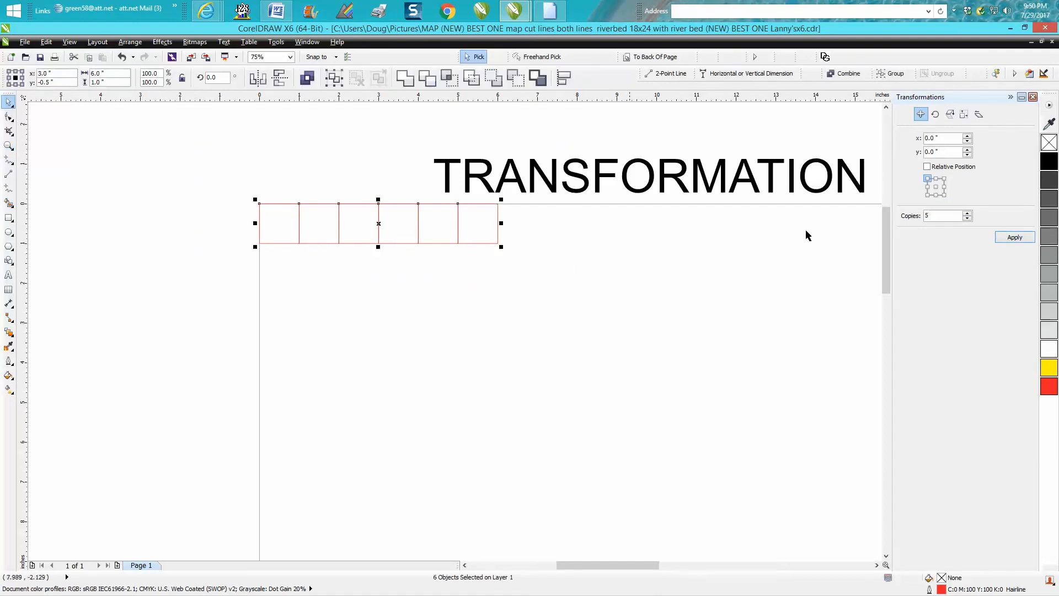
click(941, 152)
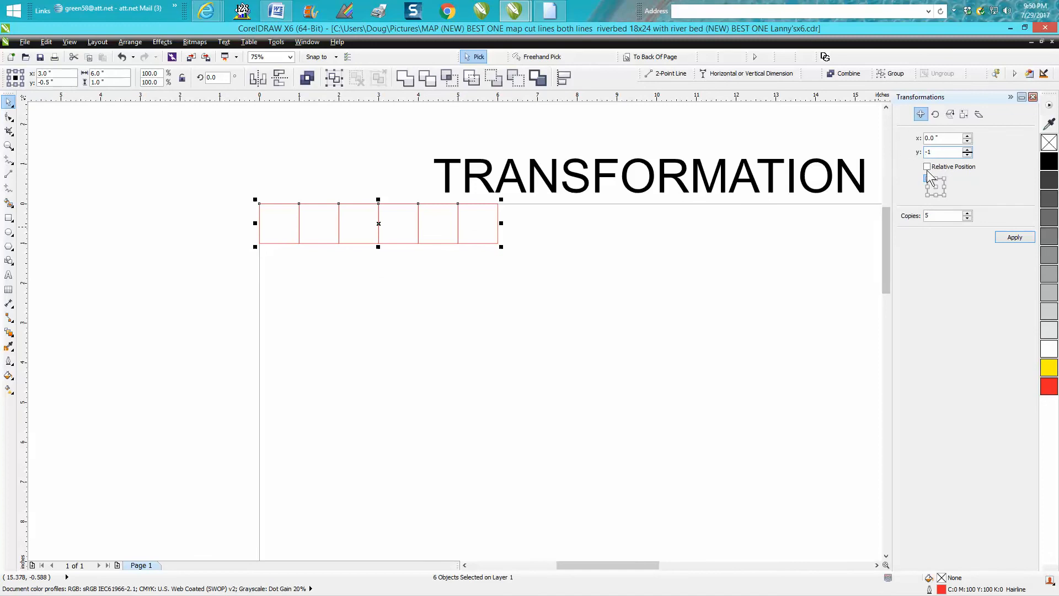
click(1014, 237)
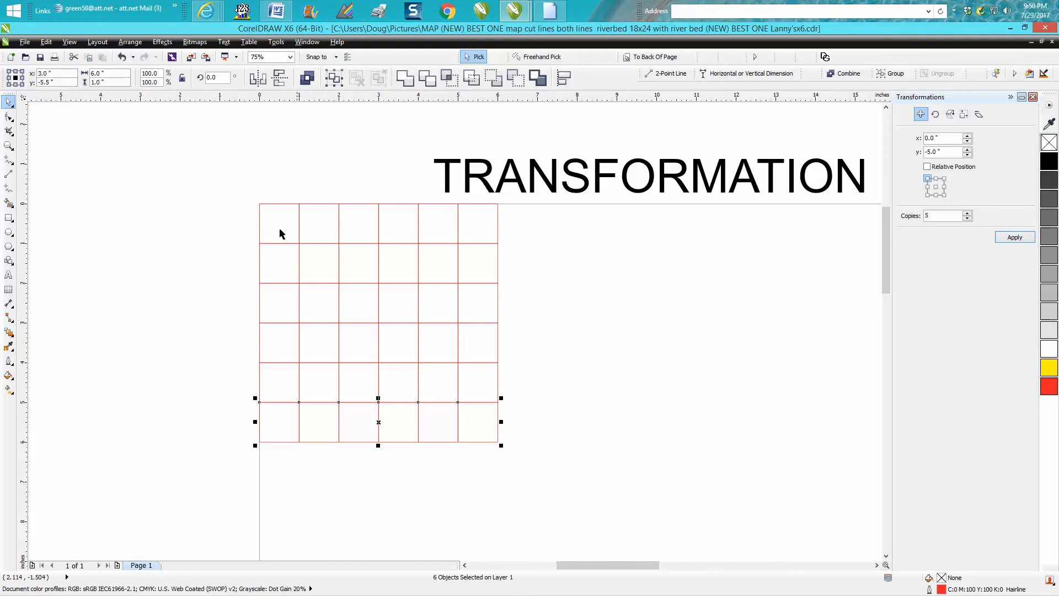
Step: Try to offset the upper five rows of squares to x 0.1, y -0.1 inches with 5 copies, and undo it
drag(244, 192, 538, 435)
double_click(915, 138)
text(.1)
key(Tab)
text(-)
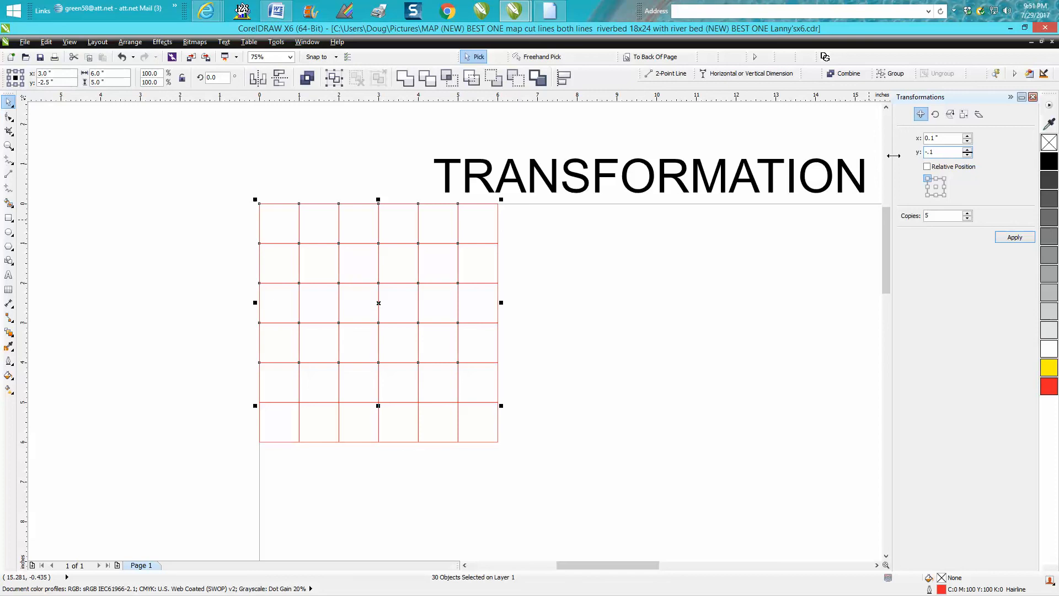
click(1015, 238)
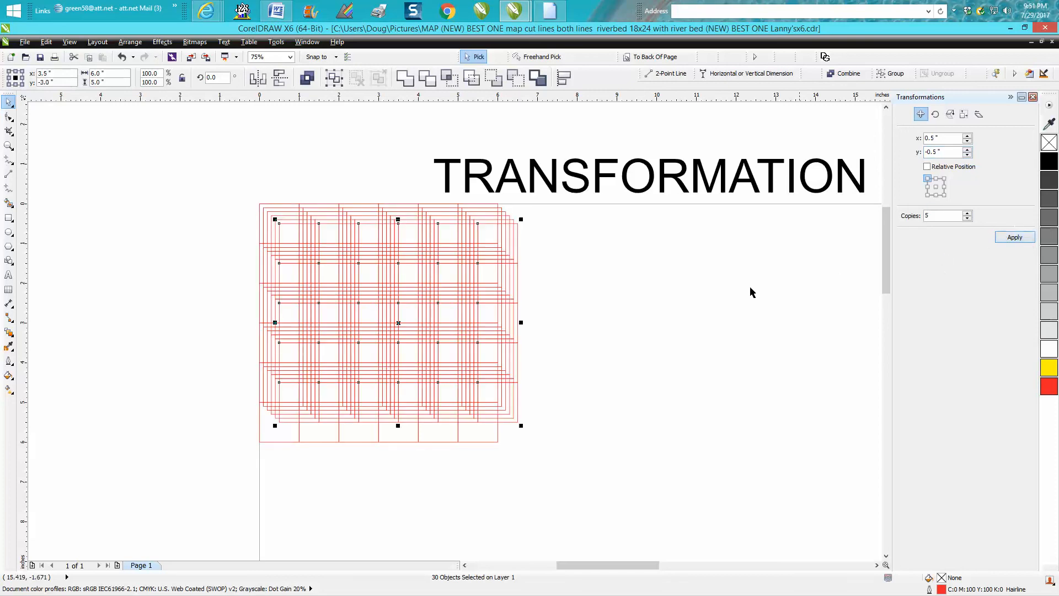
click(121, 57)
Step: Move the selected rows to x 0.1, y -0.1 inches with 0 copies and delete the leftover bottom row
click(966, 213)
click(966, 213)
click(967, 218)
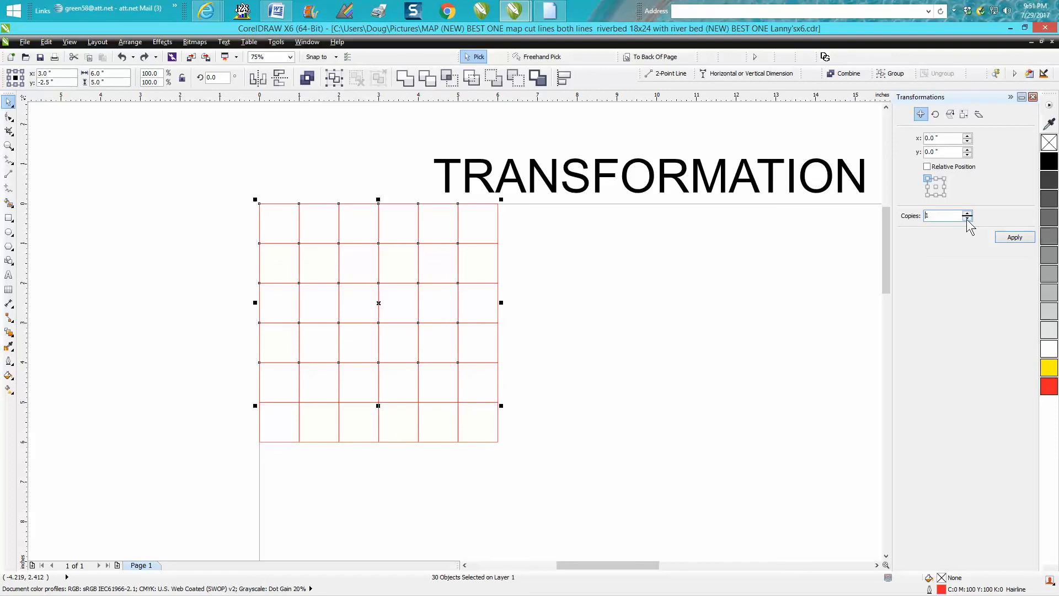
double_click(937, 139)
text(0.1)
double_click(944, 150)
text(-.1)
click(1014, 237)
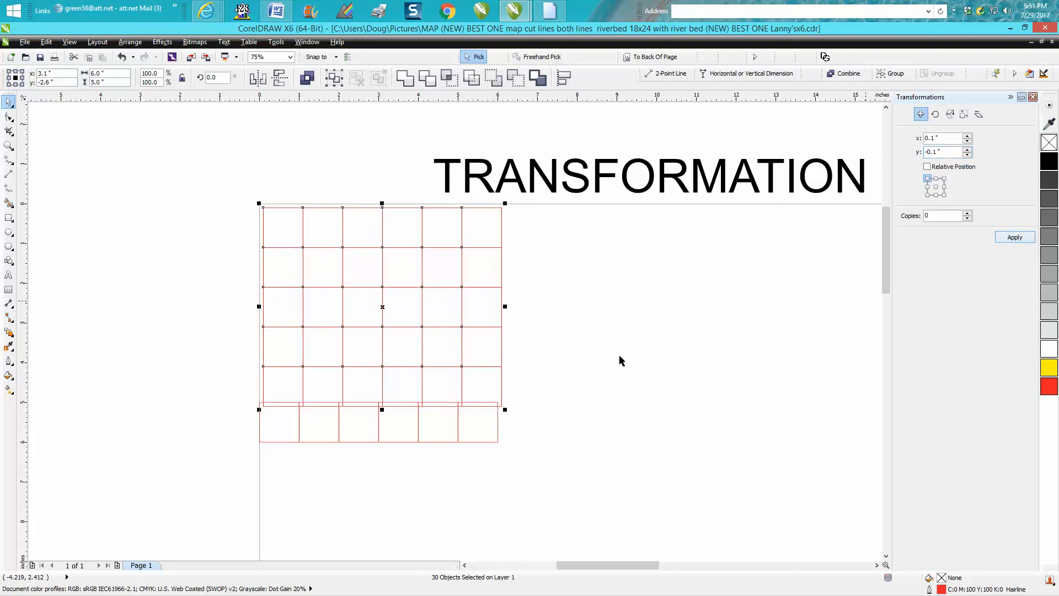
drag(230, 399, 530, 455)
key(Delete)
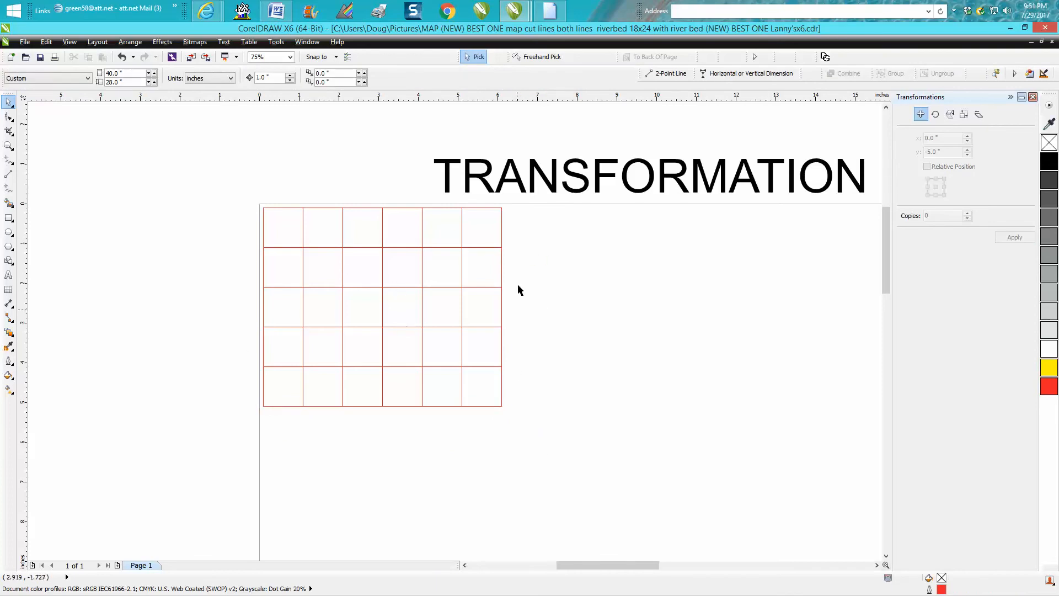
Step: Pull the grid's top-left square out to the open area beside the grid and set its x position to 9 inches
click(285, 215)
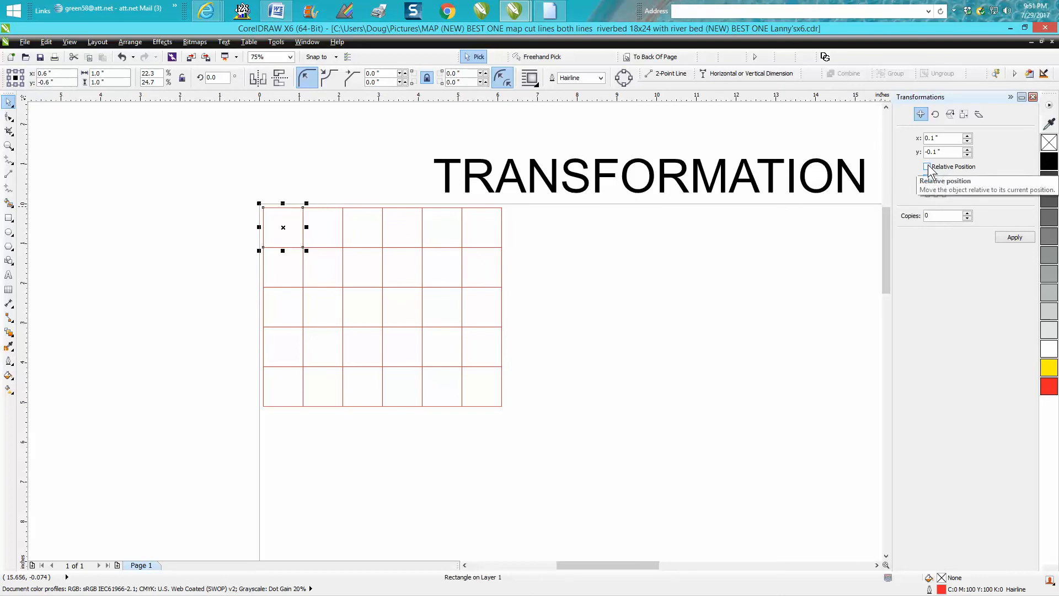
drag(284, 225, 662, 319)
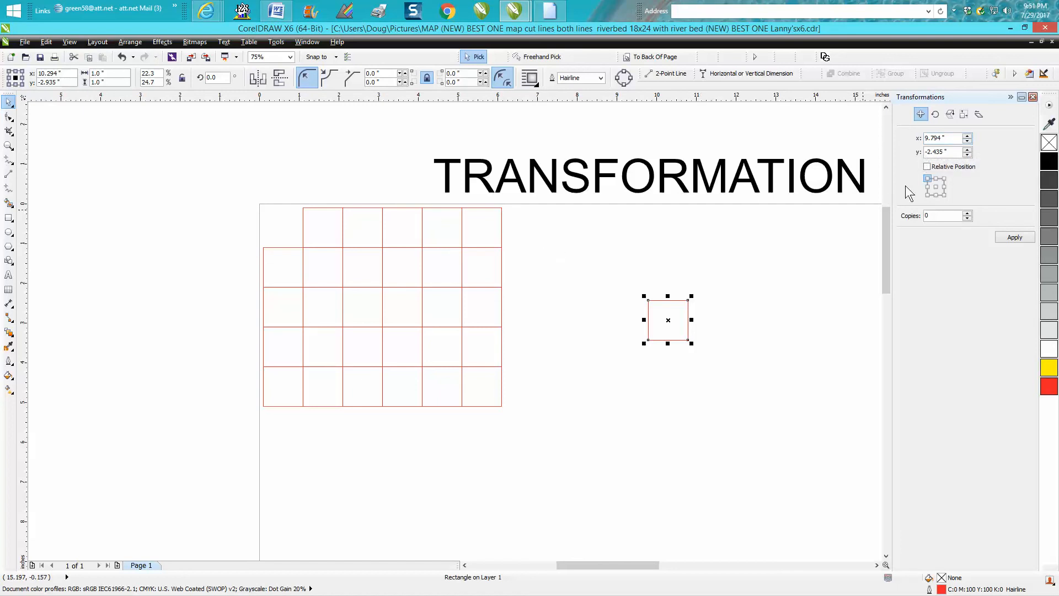
double_click(945, 139)
text(9)
key(Return)
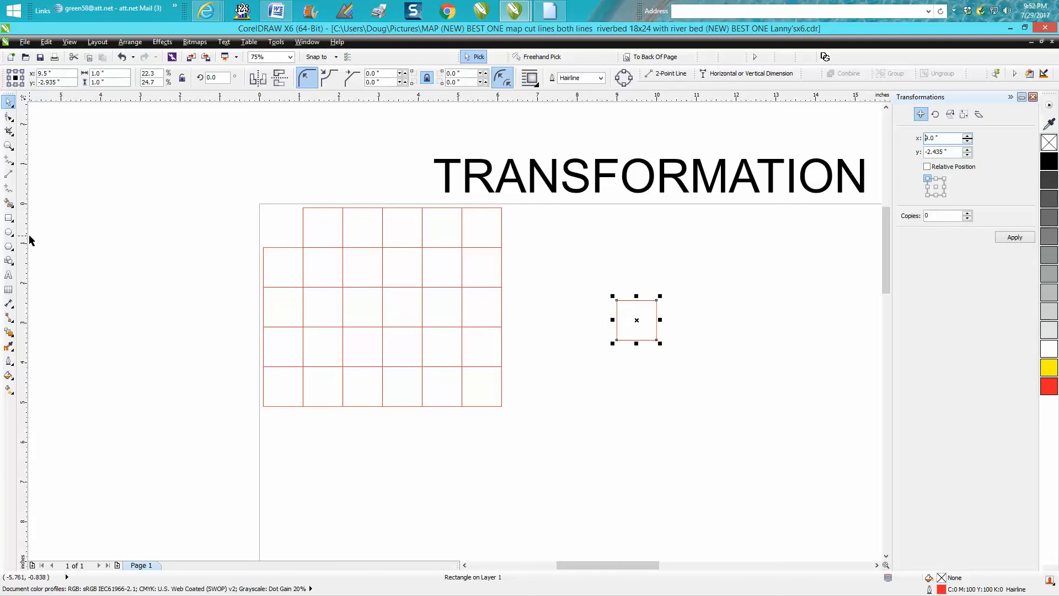
Step: Add a vertical guideline and set its x position to 9 inches
drag(25, 239, 275, 224)
click(953, 137)
text(9)
key(Return)
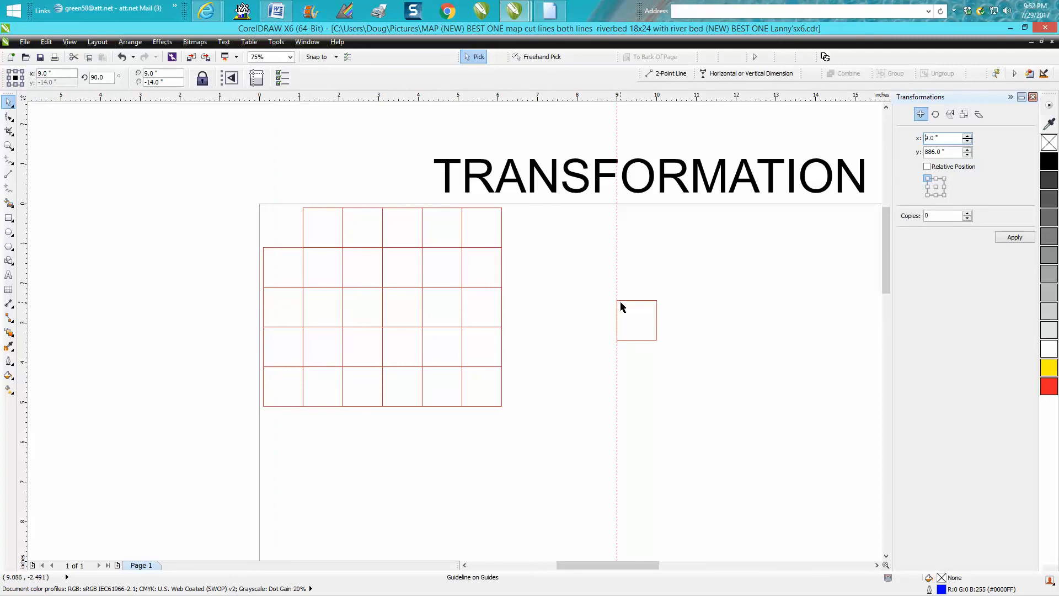